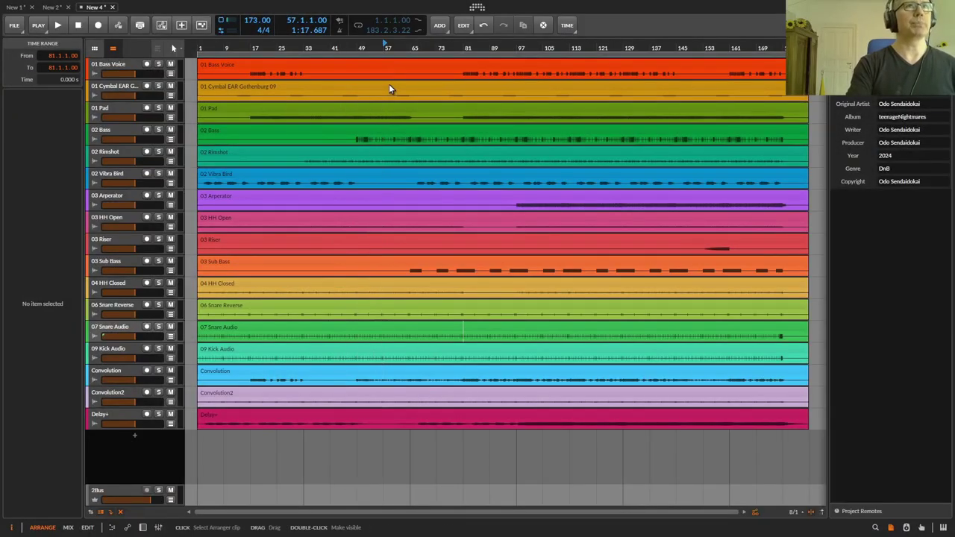
- Set the playback start near bar 53 and play the arrangement briefly from there, twice
{"action": "left_click", "coordinate": [389, 88]}
{"action": "left_click", "coordinate": [373, 49]}
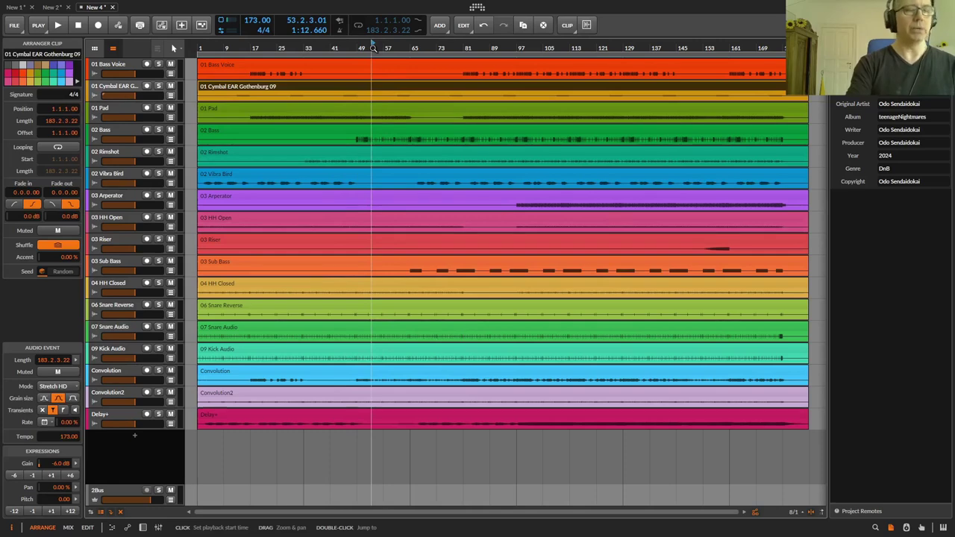
{"action": "key", "text": "space"}
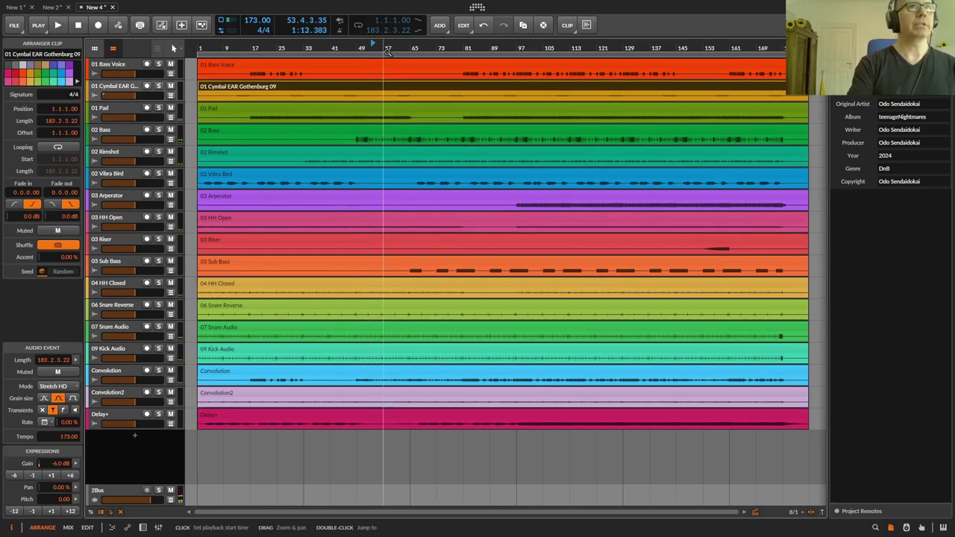
{"action": "key", "text": "space"}
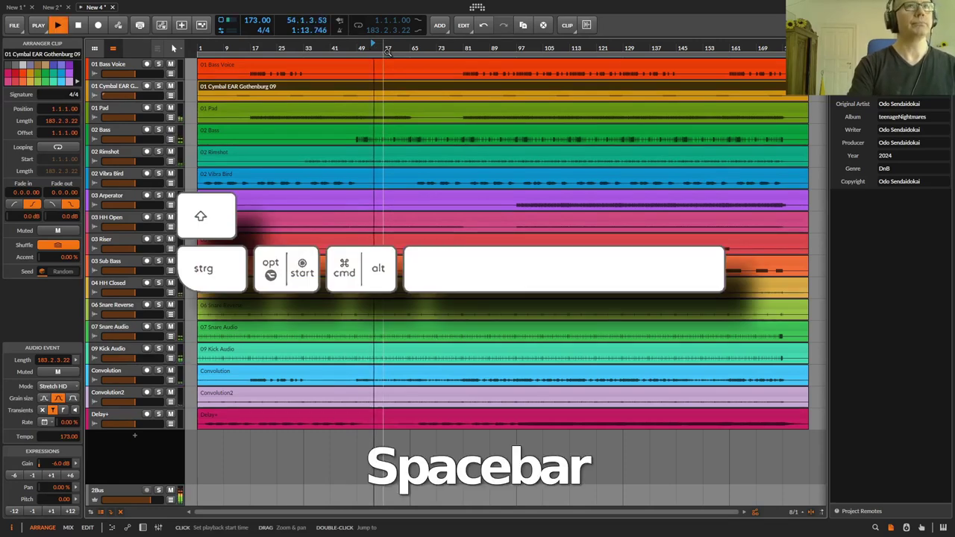
{"action": "key", "text": "space"}
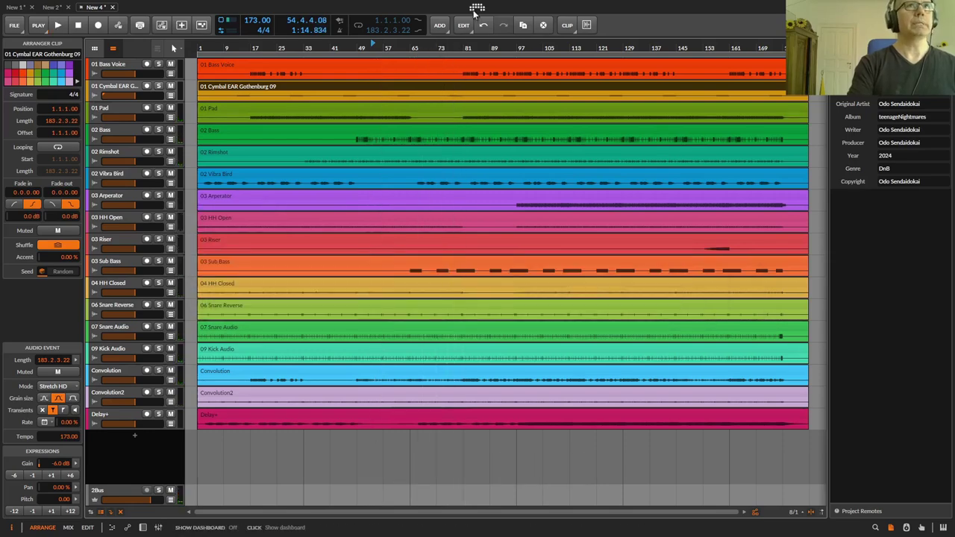
- In the Behavior settings, enable setting the play start marker when selecting clips / time on Arranger
{"action": "left_click", "coordinate": [478, 7]}
{"action": "left_click", "coordinate": [290, 83]}
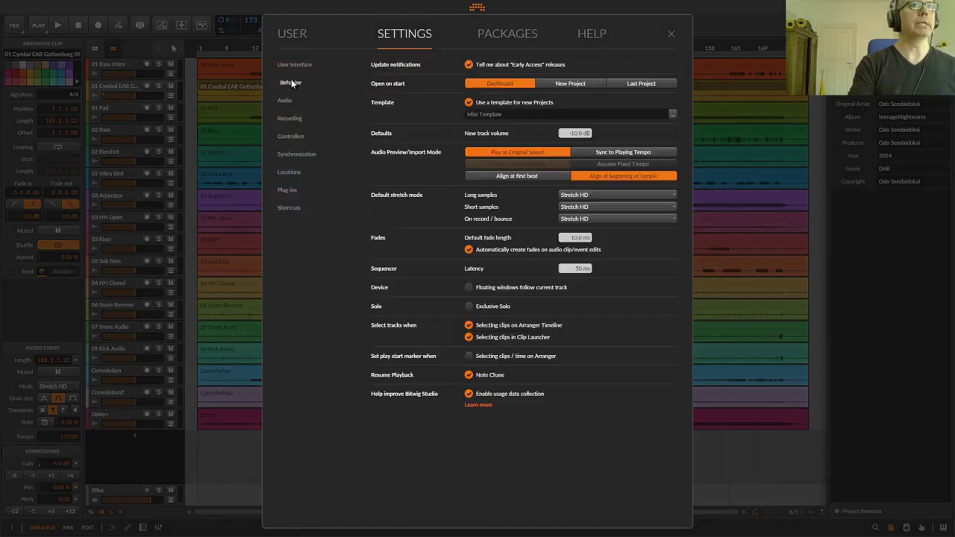
{"action": "left_click", "coordinate": [382, 359]}
{"action": "left_click", "coordinate": [502, 358]}
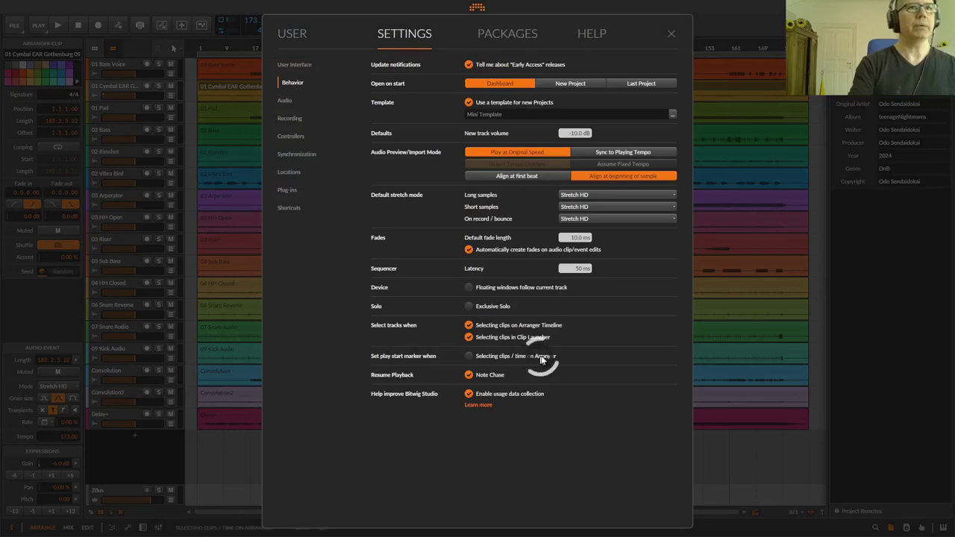
{"action": "left_click", "coordinate": [670, 35]}
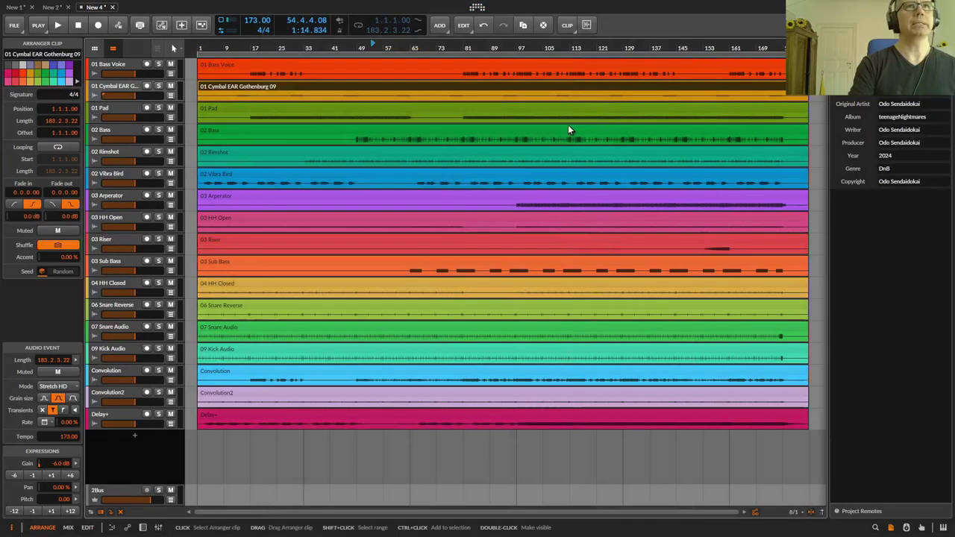
- Select the 02 Rimshot clip, and split out the 73.1.1.00 to 89.1.1.00 range of the 03 Arperator clip
{"action": "left_click", "coordinate": [455, 154]}
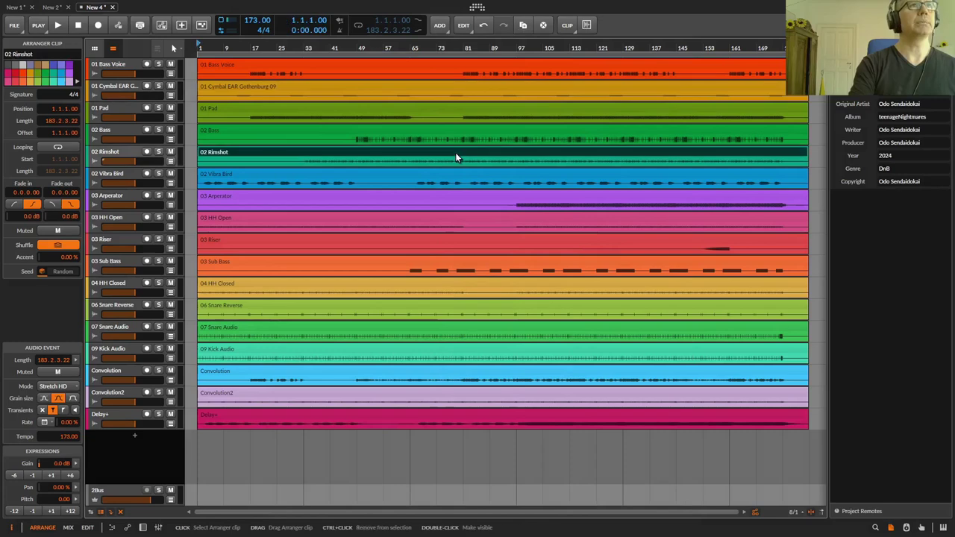
{"action": "left_click", "coordinate": [436, 205]}
{"action": "left_click_drag", "start_coordinate": [437, 205], "coordinate": [489, 205]}
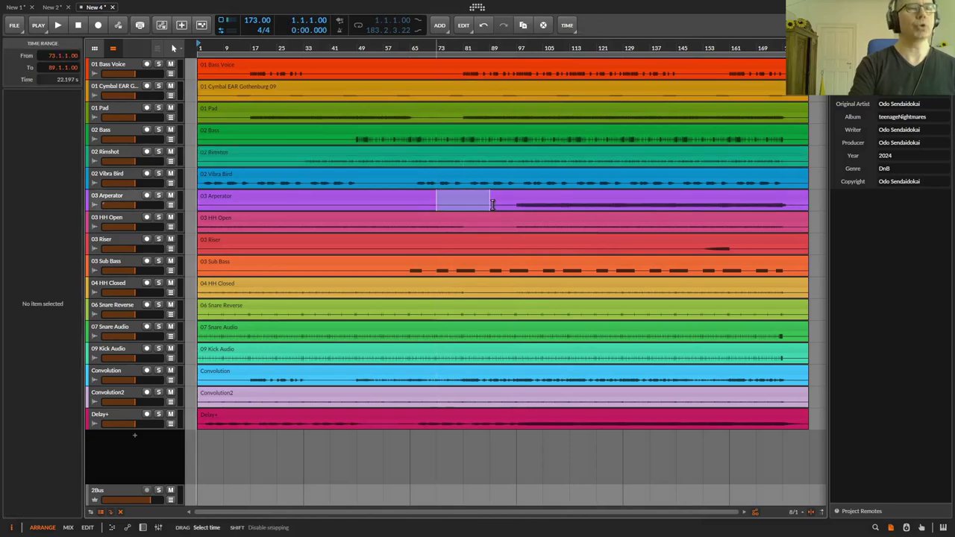
{"action": "left_click", "coordinate": [462, 194]}
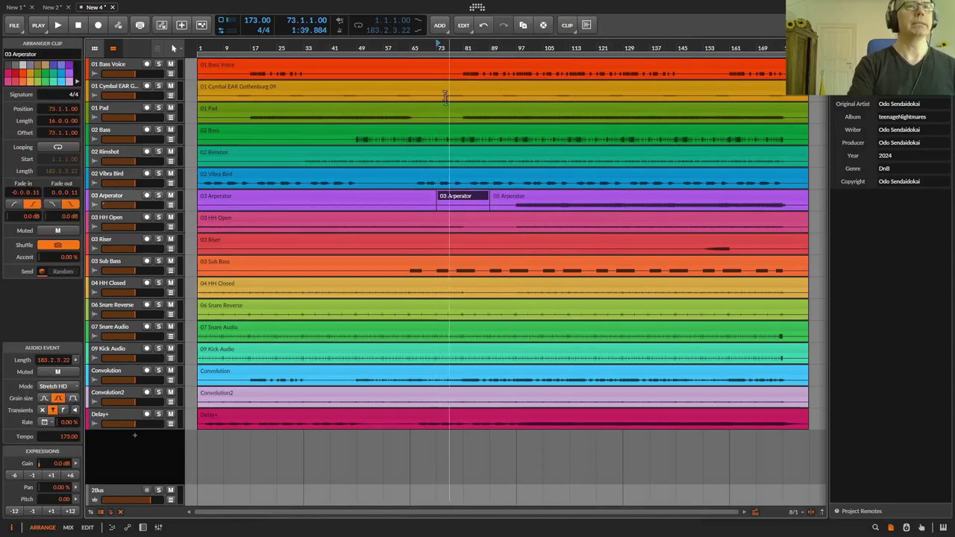
- Recheck the Behavior settings and undo the split of the 03 Arperator clip
{"action": "left_click", "coordinate": [477, 8]}
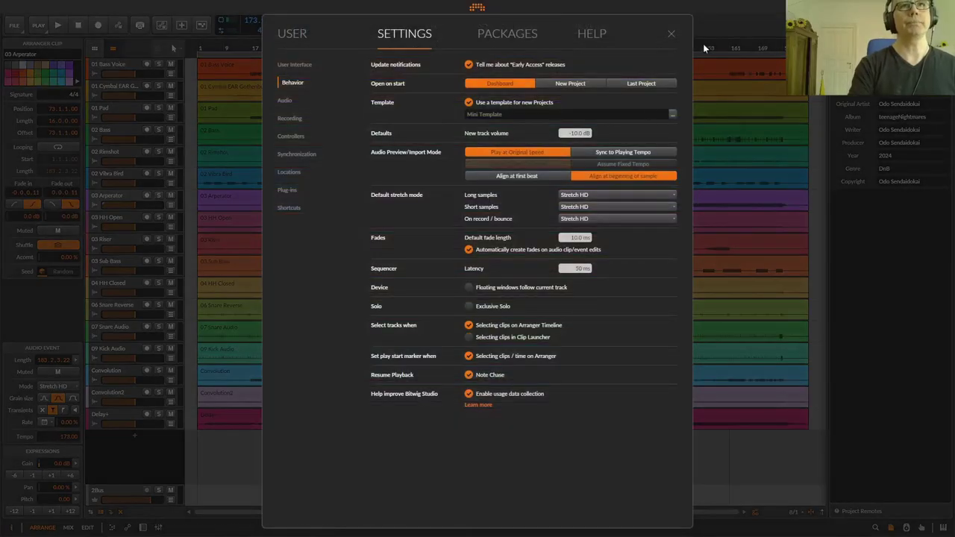
{"action": "left_click", "coordinate": [672, 34]}
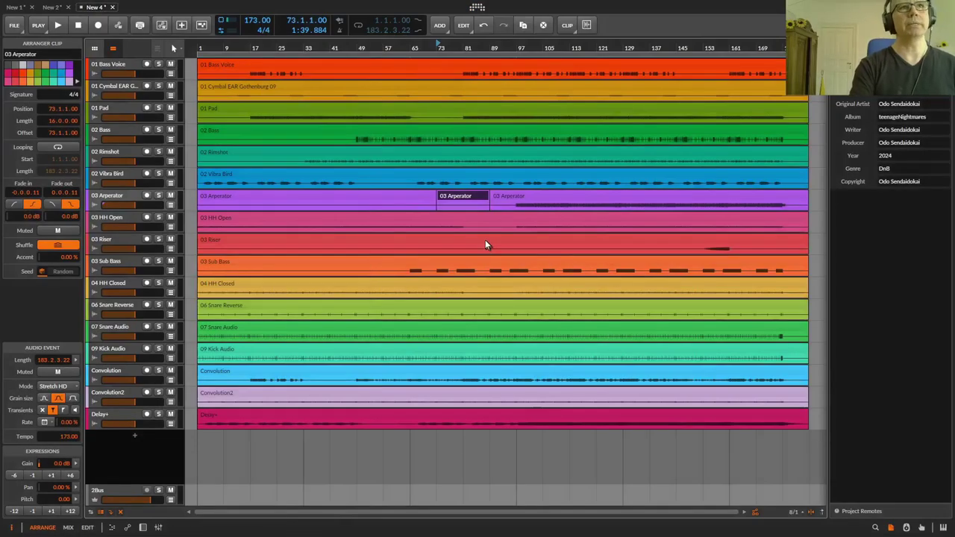
{"action": "key", "text": "ctrl+z"}
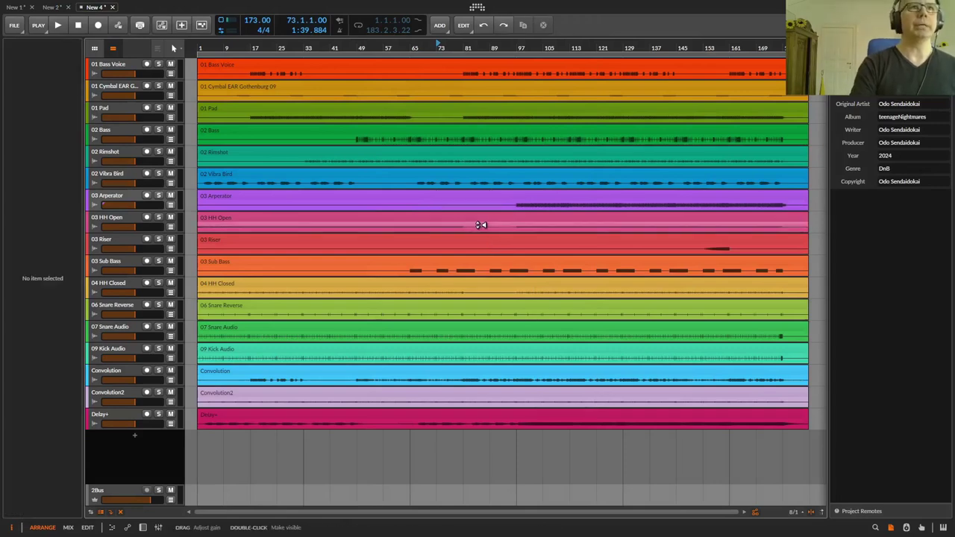
- Select the 03 Arperator clip, set the playback start to bar 97, and play the arrangement from the beginning
{"action": "left_click", "coordinate": [400, 199]}
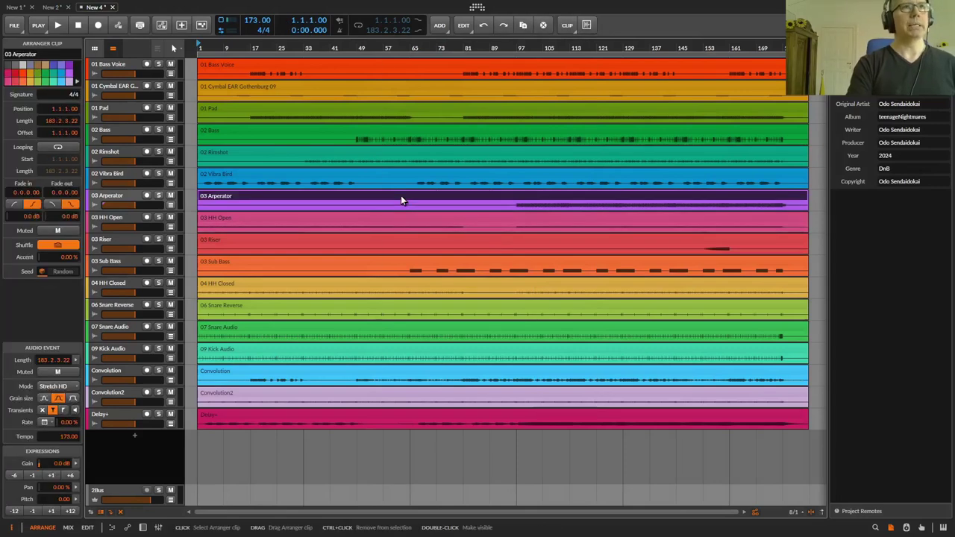
{"action": "left_click", "coordinate": [517, 46]}
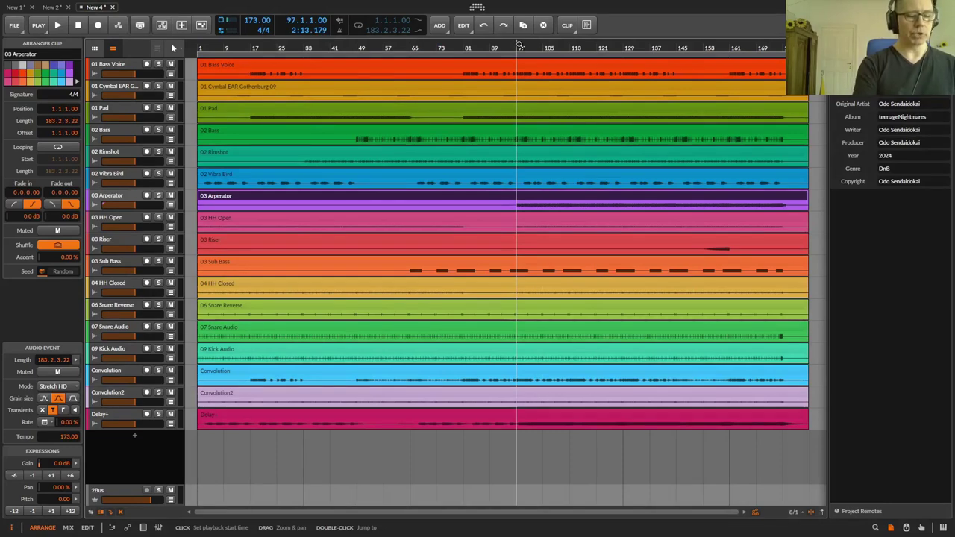
{"action": "key", "text": "alt+p"}
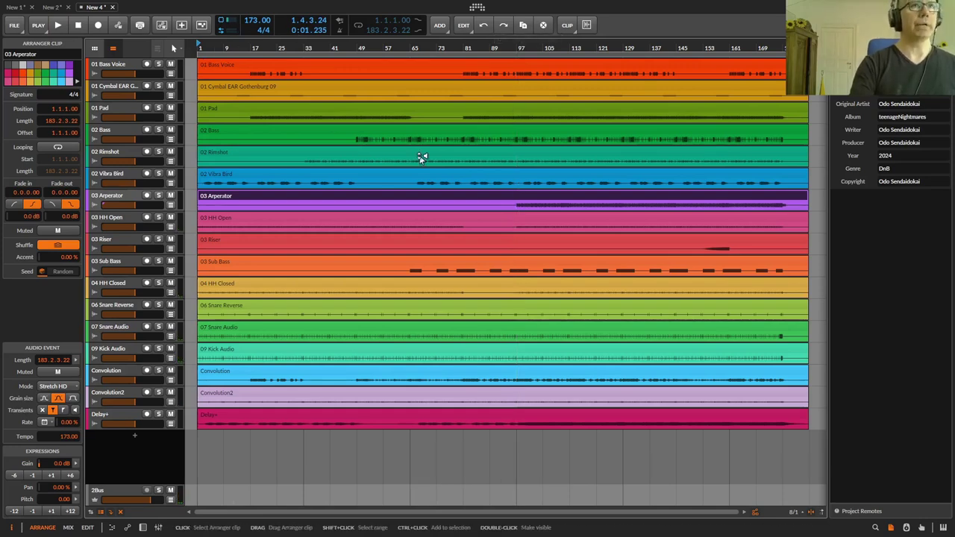
- Move the playback start past bar 105, and briefly play the arrangement from its beginning
{"action": "left_click", "coordinate": [555, 48]}
{"action": "key", "text": "alt+space"}
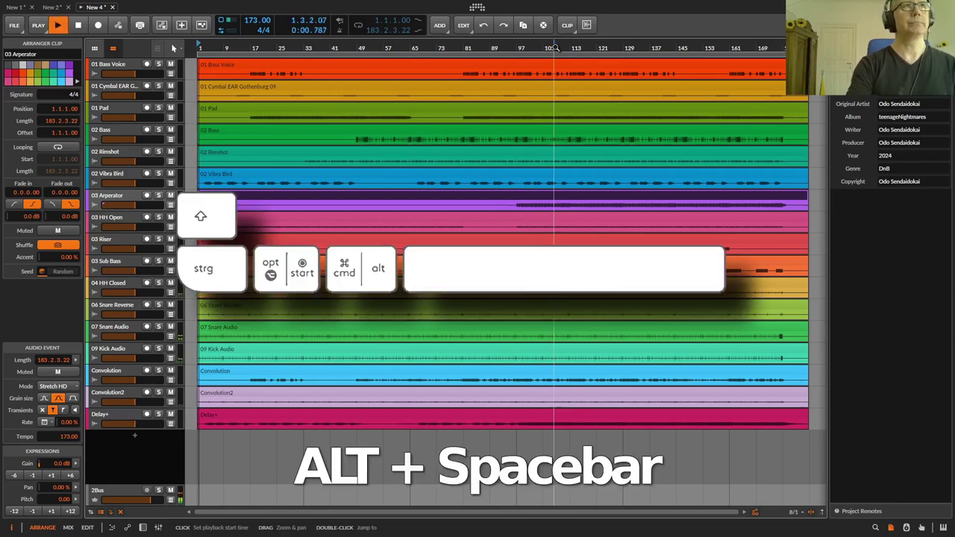
{"action": "key", "text": "space"}
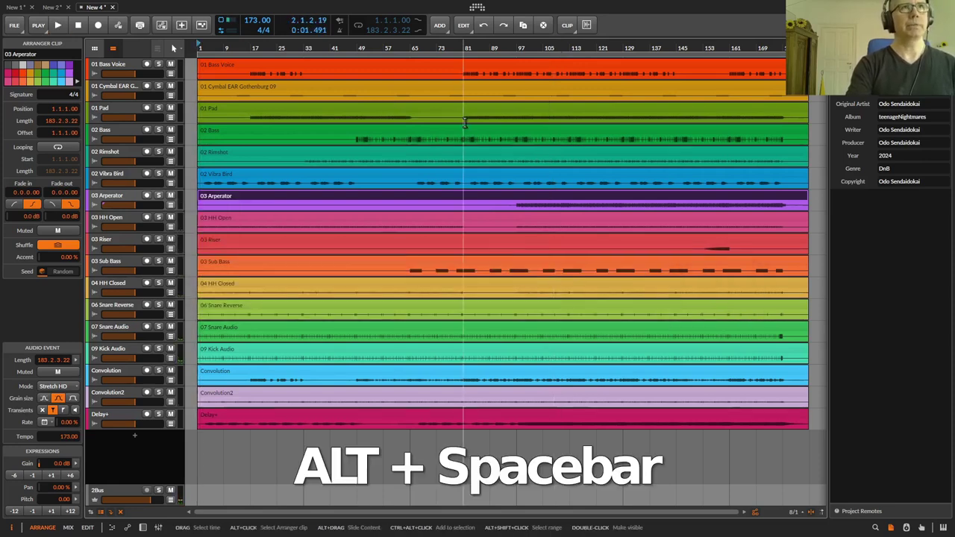
- Set the playback start to bar 89 and briefly play from that position
{"action": "left_click", "coordinate": [490, 42]}
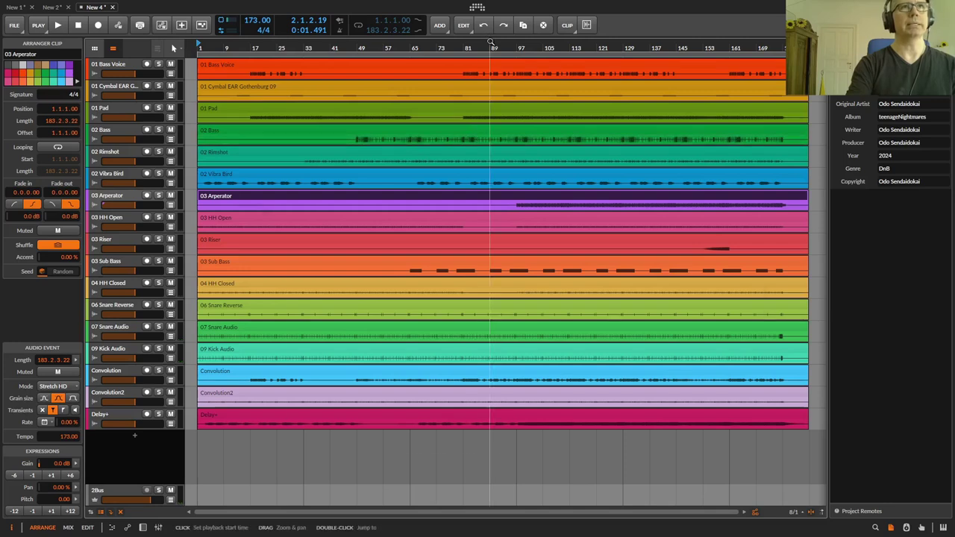
{"action": "key", "text": "space"}
{"action": "key", "text": "space"}
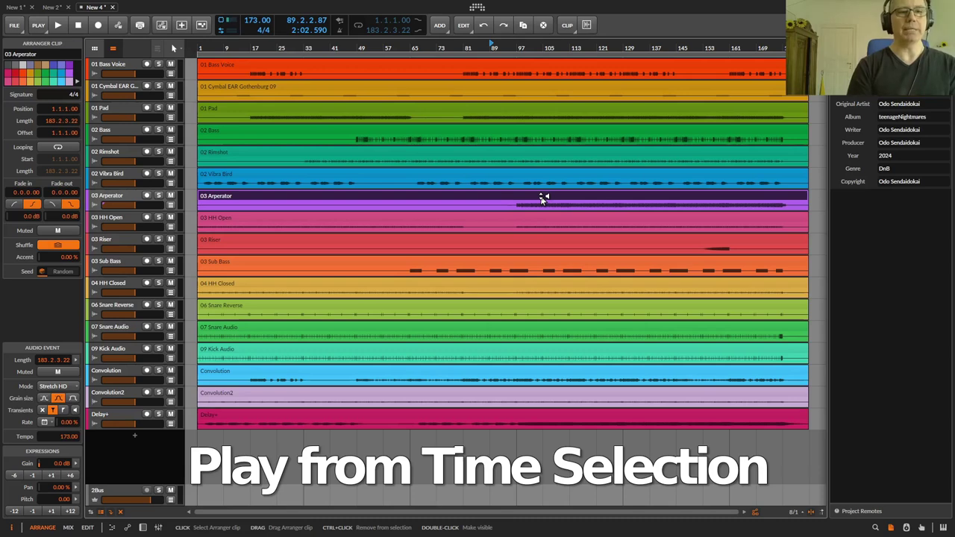
- Place the time selection at 97.1.1.00 on the 02 Rimshot track and briefly play from it
{"action": "left_click", "coordinate": [518, 161]}
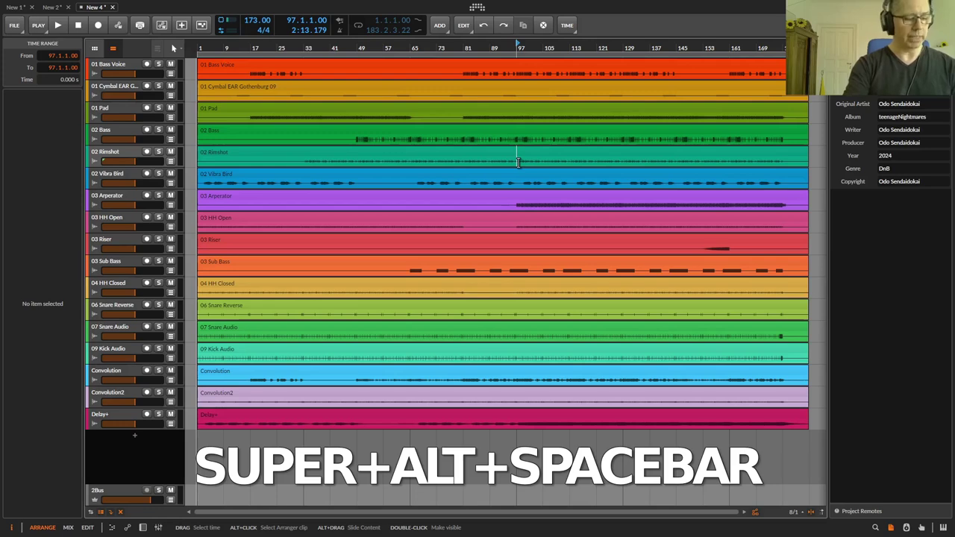
{"action": "key", "text": "super+alt+space"}
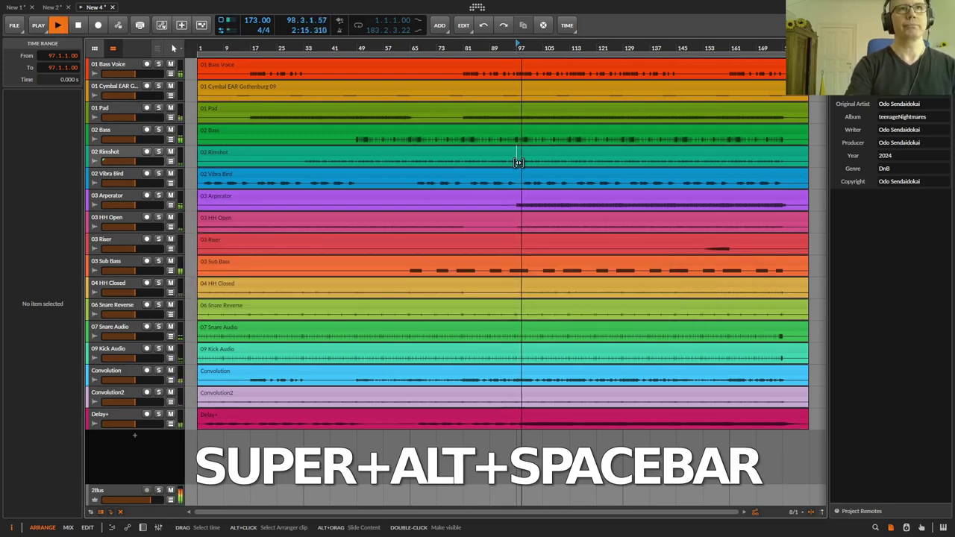
{"action": "key", "text": "space"}
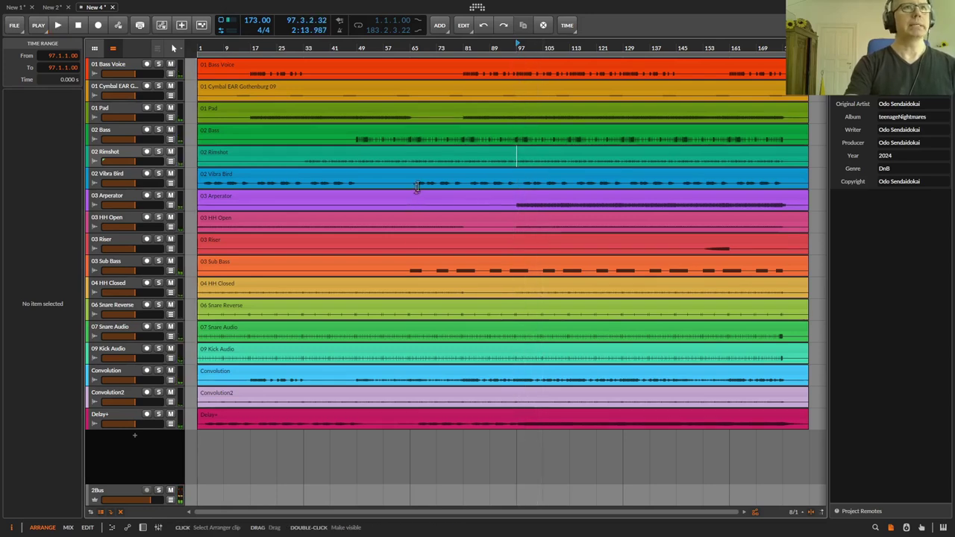
- Select the time range from 68.1.1.32 to 99.4.4.98 on the 03 Arperator track and briefly play from the selection
{"action": "left_click", "coordinate": [427, 185]}
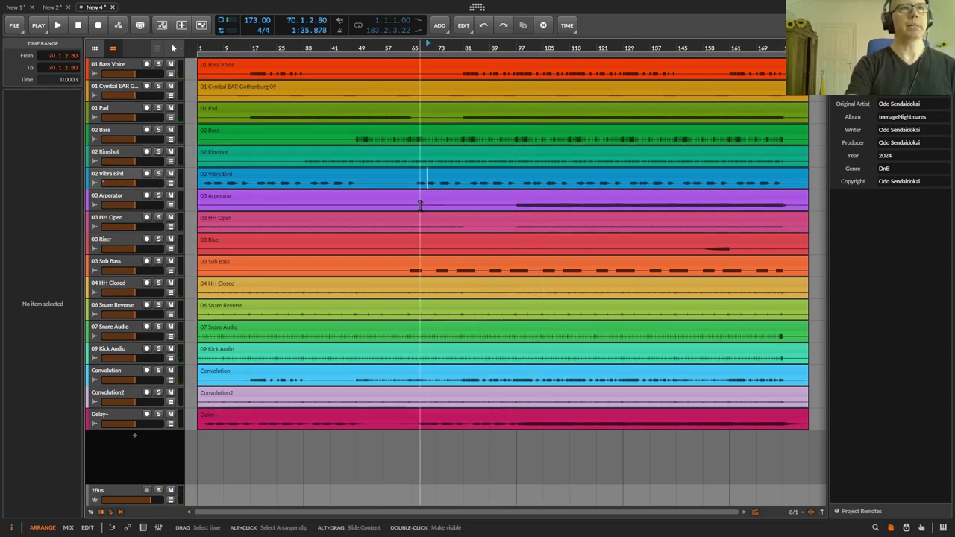
{"action": "left_click_drag", "start_coordinate": [420, 205], "coordinate": [526, 209]}
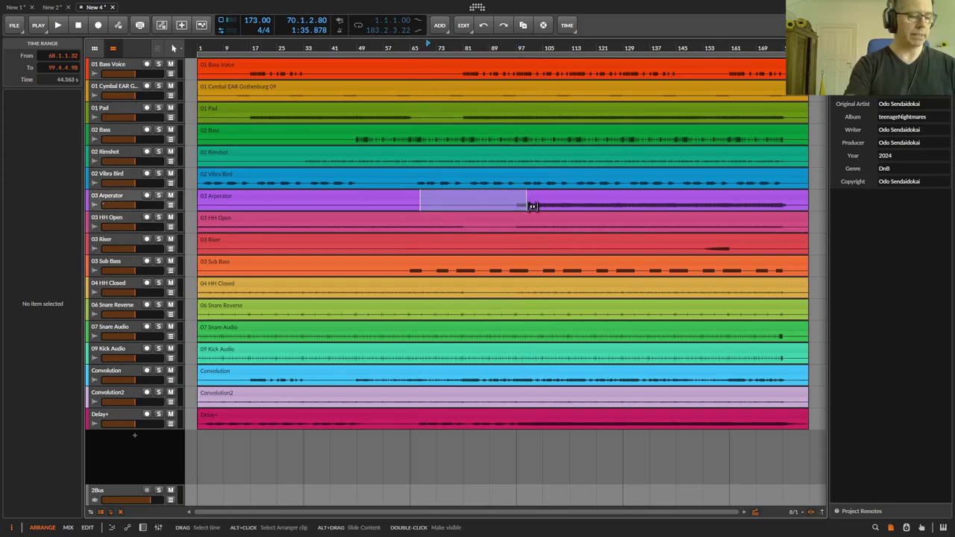
{"action": "key", "text": "alt"}
{"action": "key", "text": "super+alt"}
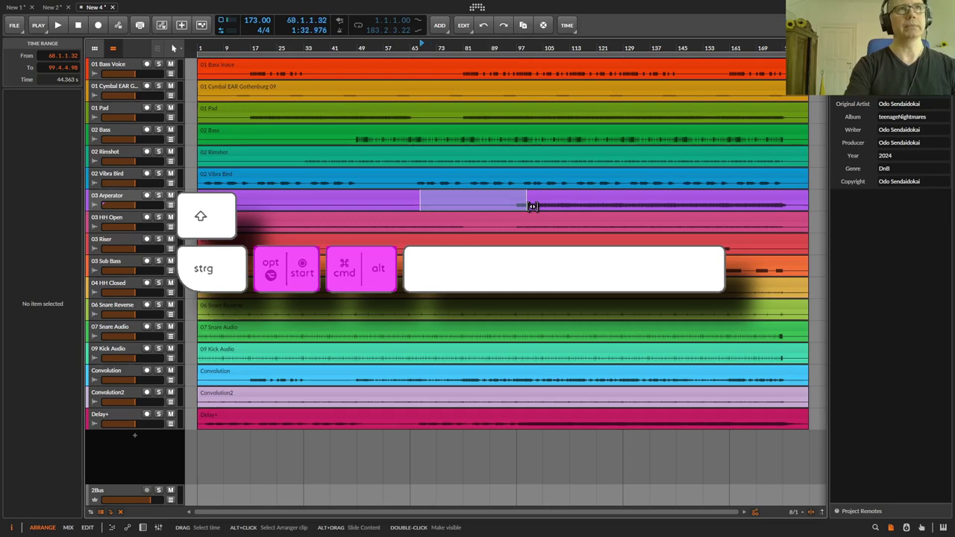
{"action": "key", "text": "alt+super+space"}
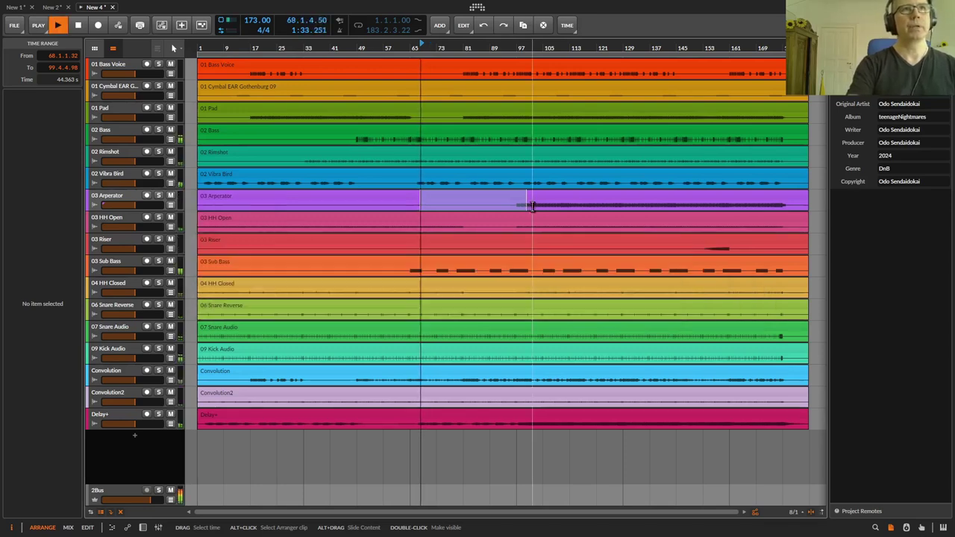
{"action": "key", "text": "space"}
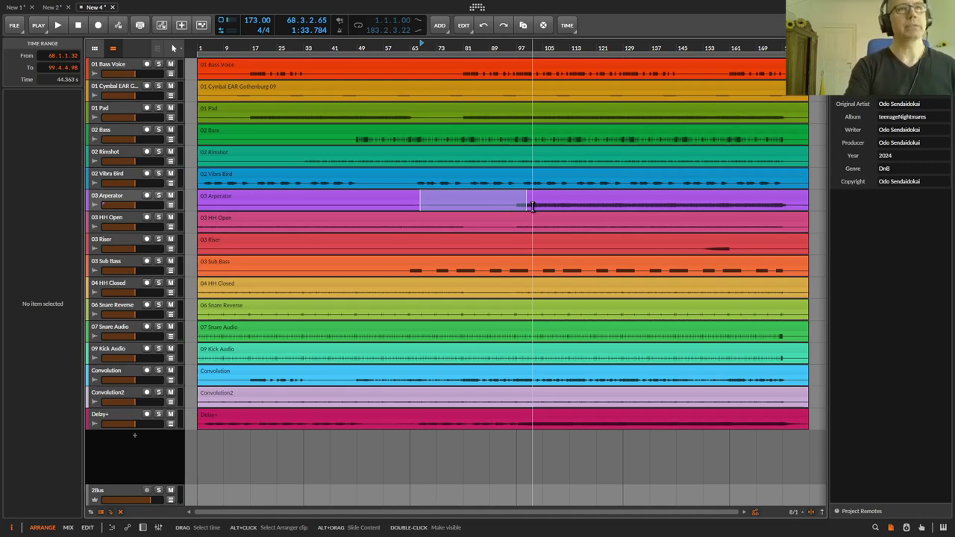
- Place the play start at 99.2.3.42 and select the time range from 81.1.1.00 to 97.1.1.00 on 03 HH Open
{"action": "left_click", "coordinate": [467, 227]}
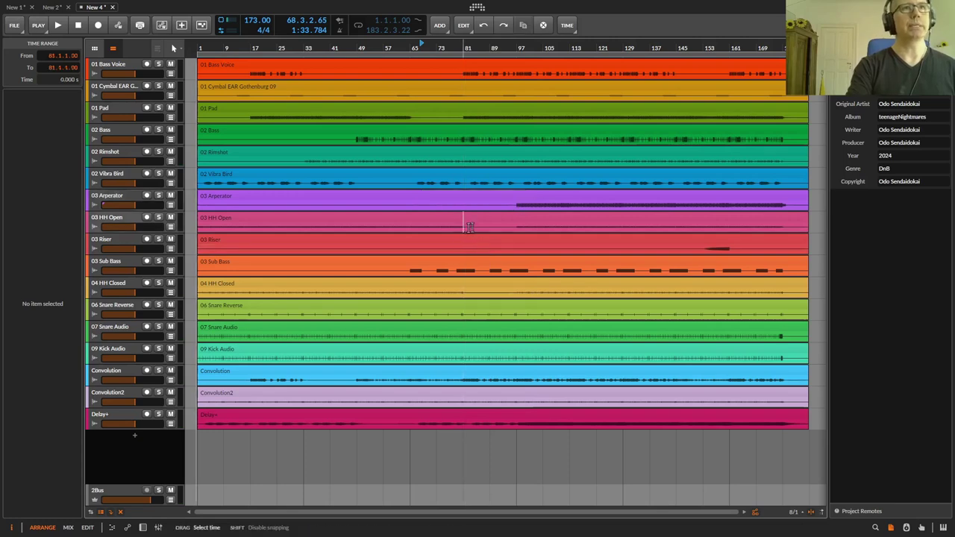
{"action": "left_click_drag", "start_coordinate": [467, 226], "coordinate": [490, 224]}
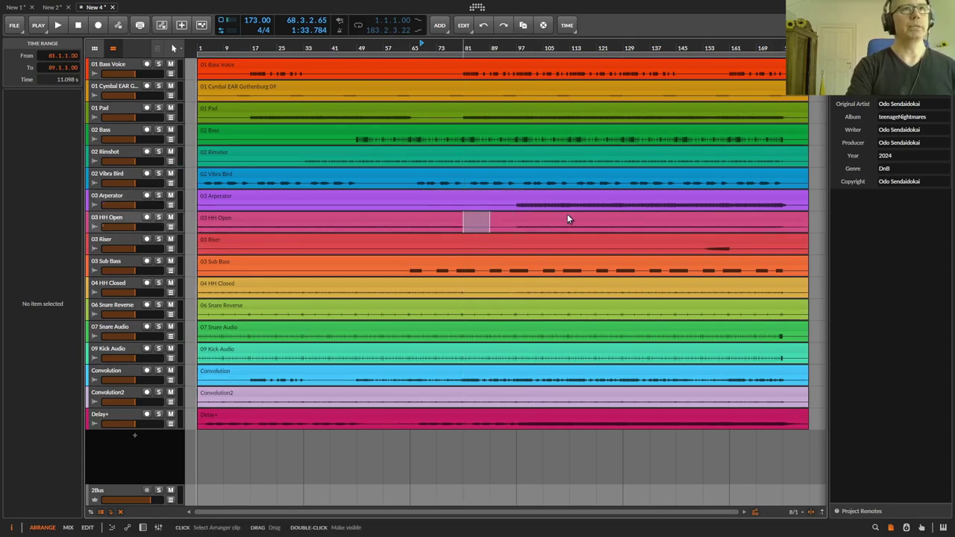
{"action": "left_click", "coordinate": [524, 224]}
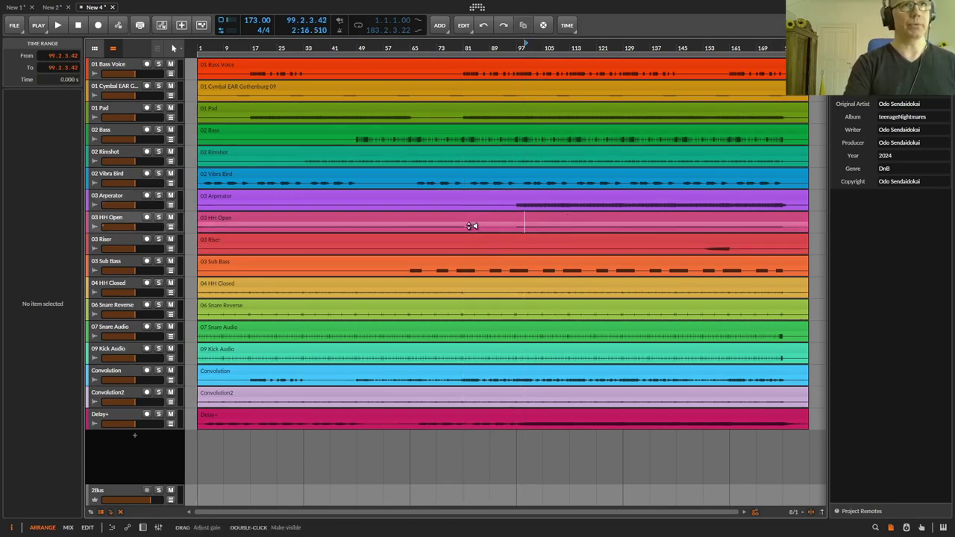
{"action": "left_click_drag", "start_coordinate": [464, 226], "coordinate": [513, 226]}
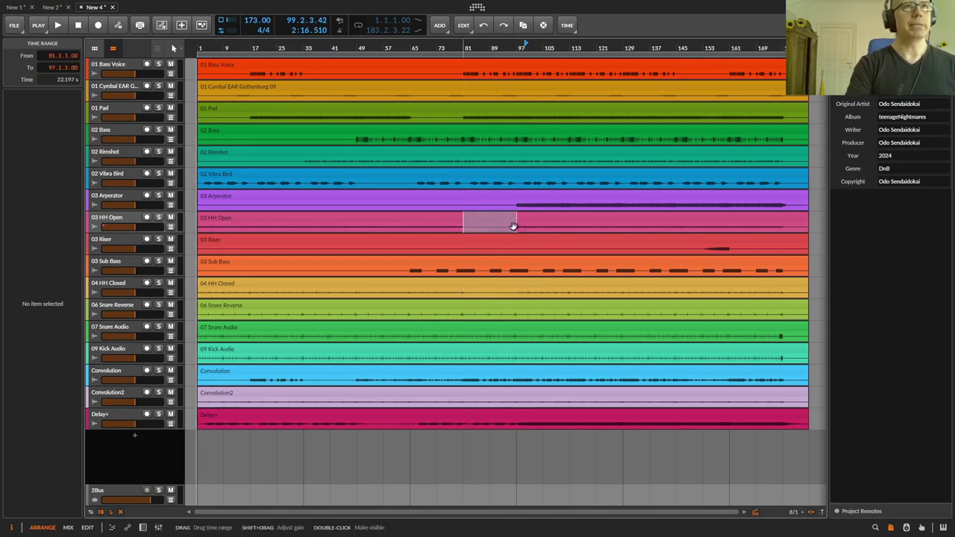
- Set the arranger loop region to the selected range, starting at 81.1.1.00 with a length of 16.0.0.00
{"action": "key", "text": "shift"}
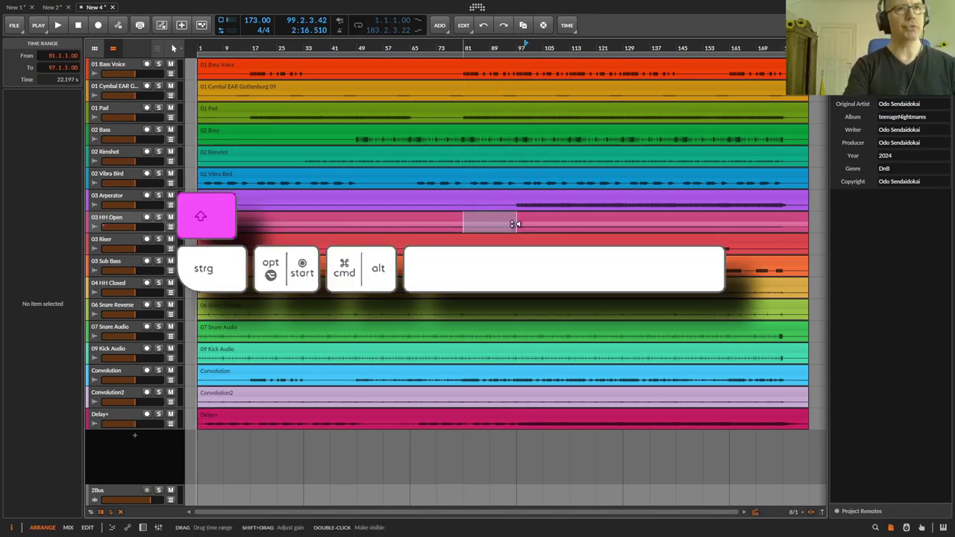
{"action": "key", "text": "shift+space"}
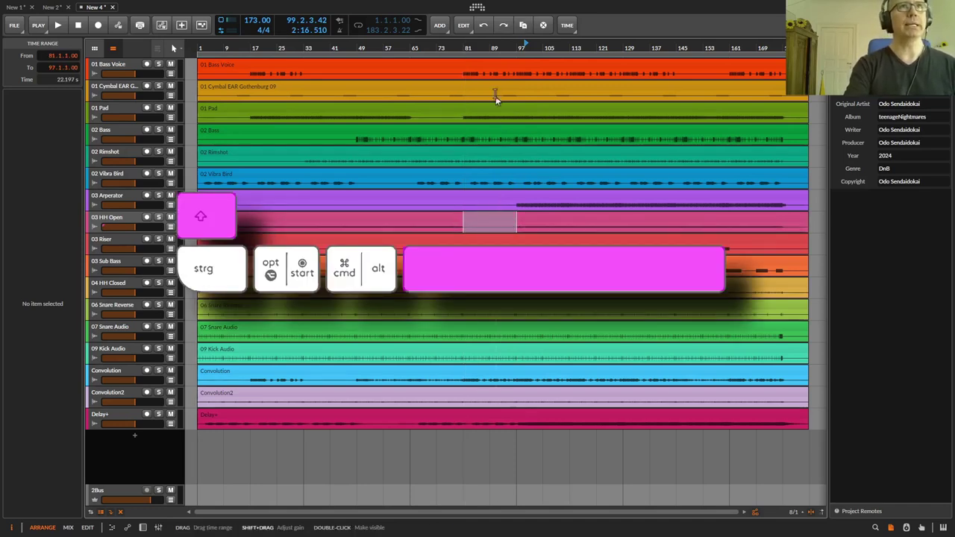
{"action": "double_click", "coordinate": [473, 54]}
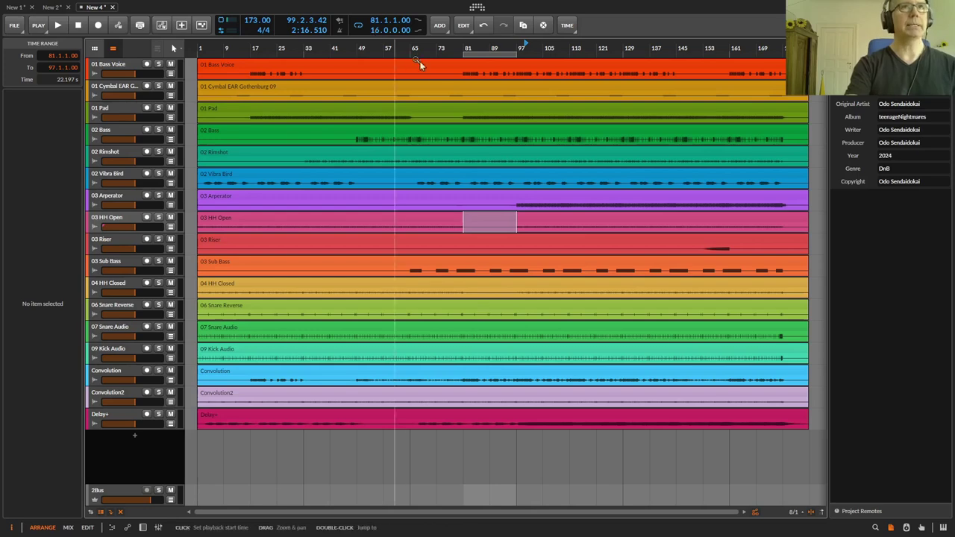
- Place the play start at 99.3.4.56, then briefly play from the start of the time selection on 03 HH Open
{"action": "left_click", "coordinate": [526, 47]}
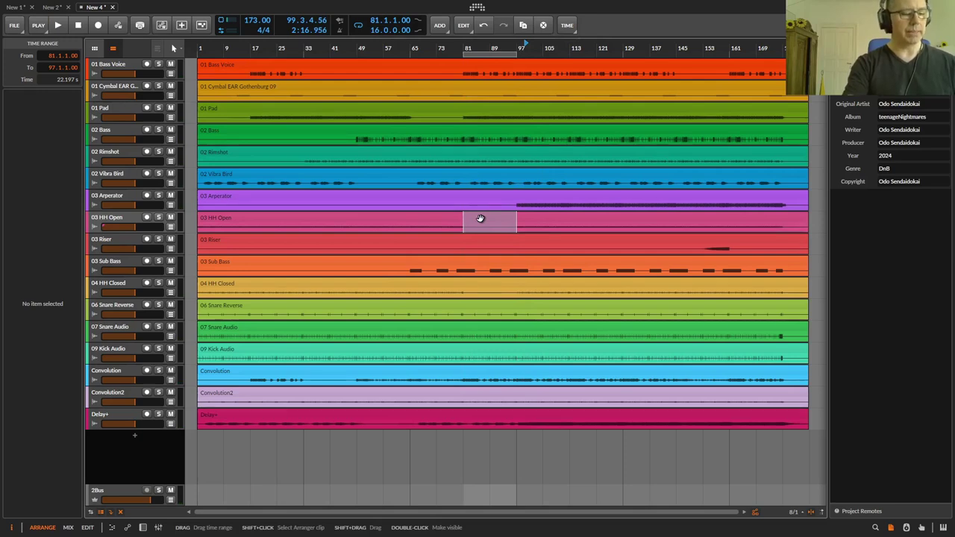
{"action": "key", "text": "super+alt"}
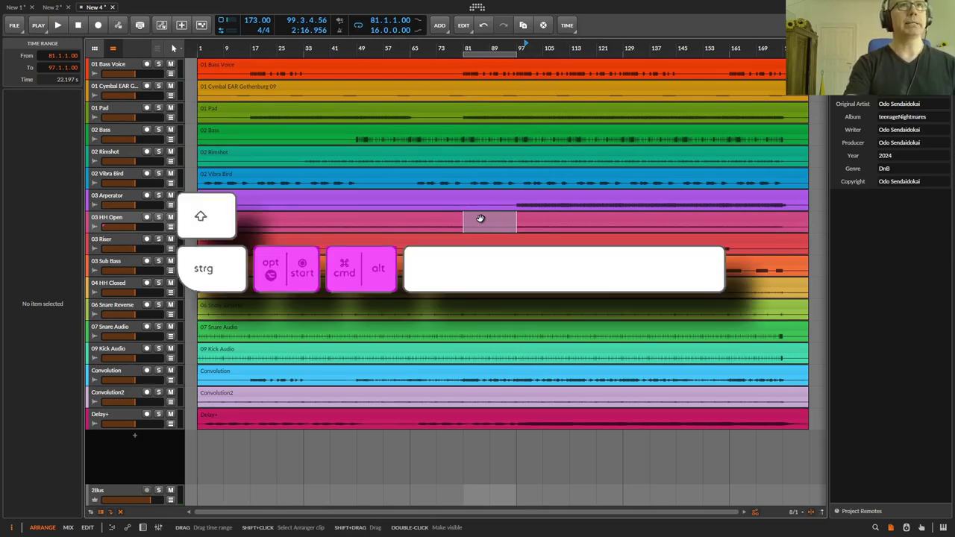
{"action": "key", "text": "super+alt+space"}
{"action": "key", "text": "space"}
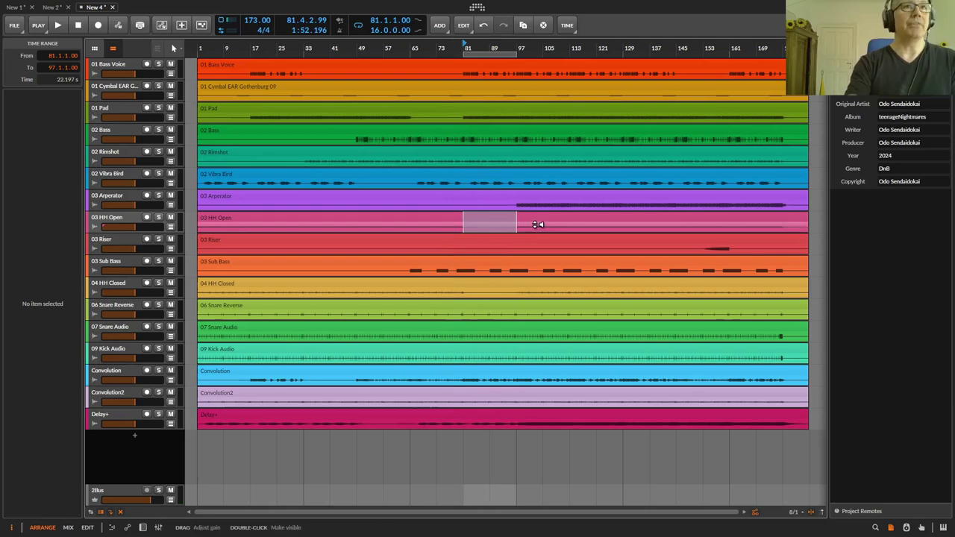
- Turn off the transport loop and briefly play the arrangement from the play start at 81.1.1.00
{"action": "key", "text": "shift"}
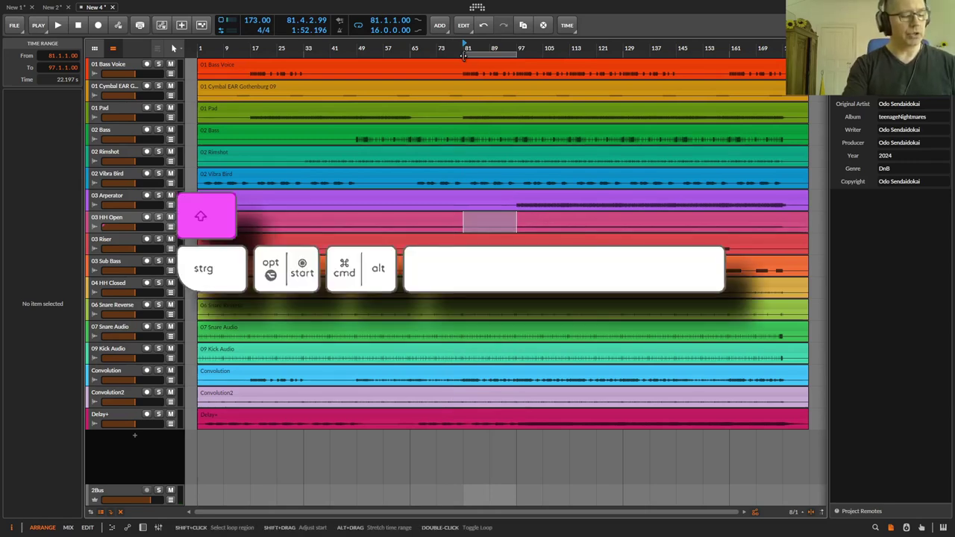
{"action": "key", "text": "ctrl"}
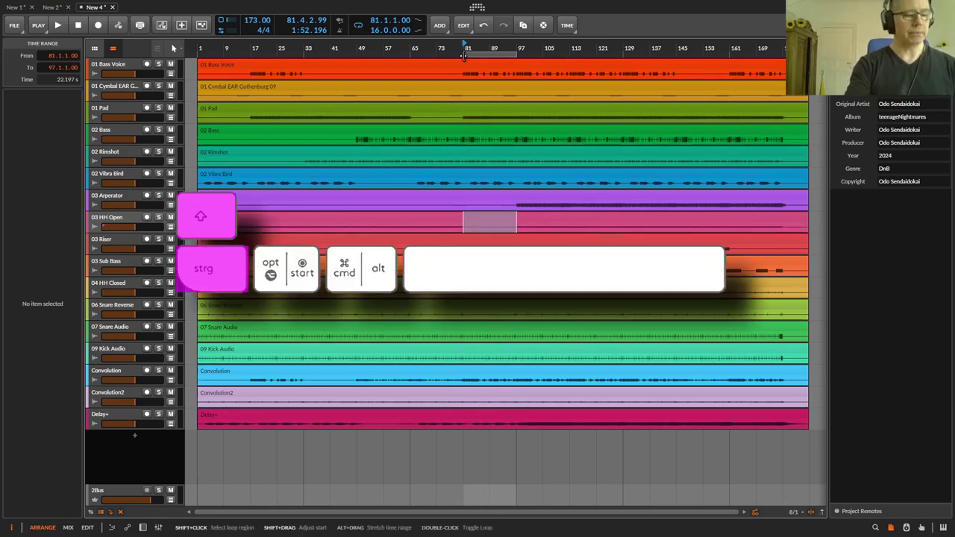
{"action": "key", "text": "ctrl+shift+space"}
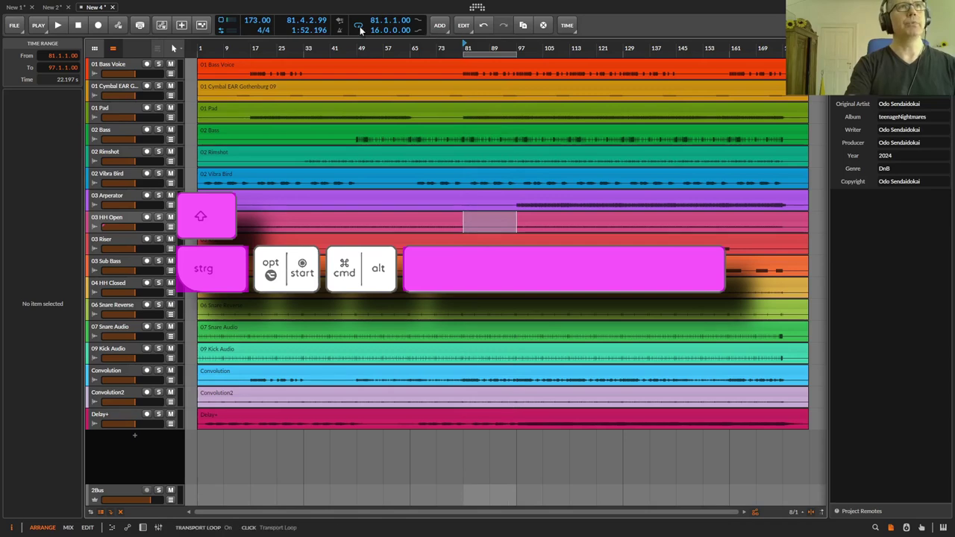
{"action": "left_click", "coordinate": [359, 26]}
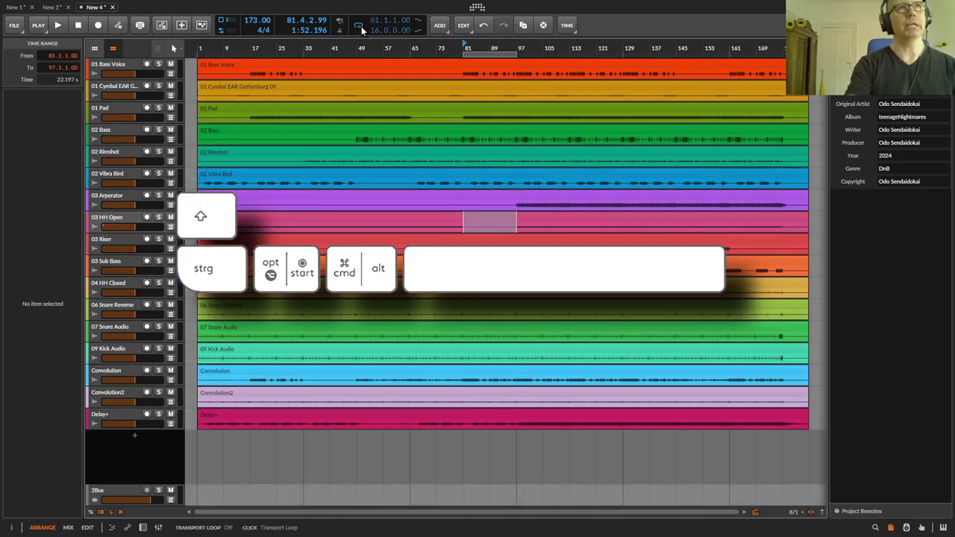
{"action": "key", "text": "space"}
{"action": "key", "text": "space"}
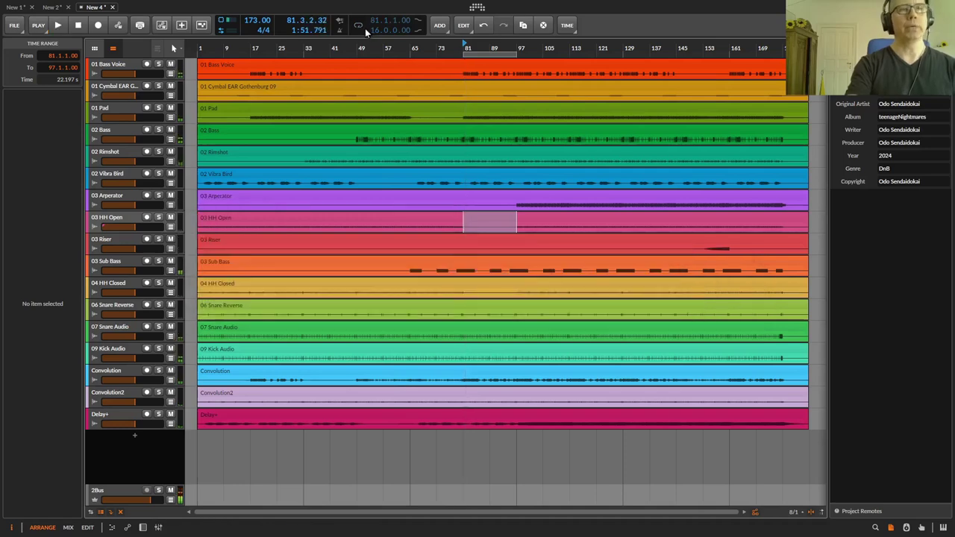
- Place the time selection at 105.1.1.00 on the 01 Pad track and briefly play from the beginning of the arranger loop
{"action": "left_click", "coordinate": [544, 110]}
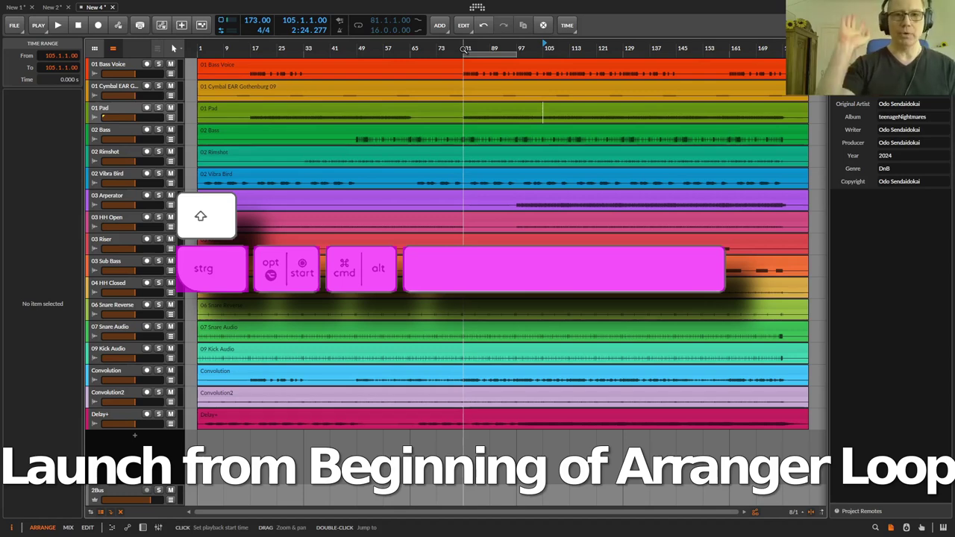
{"action": "key", "text": "ctrl+alt+space"}
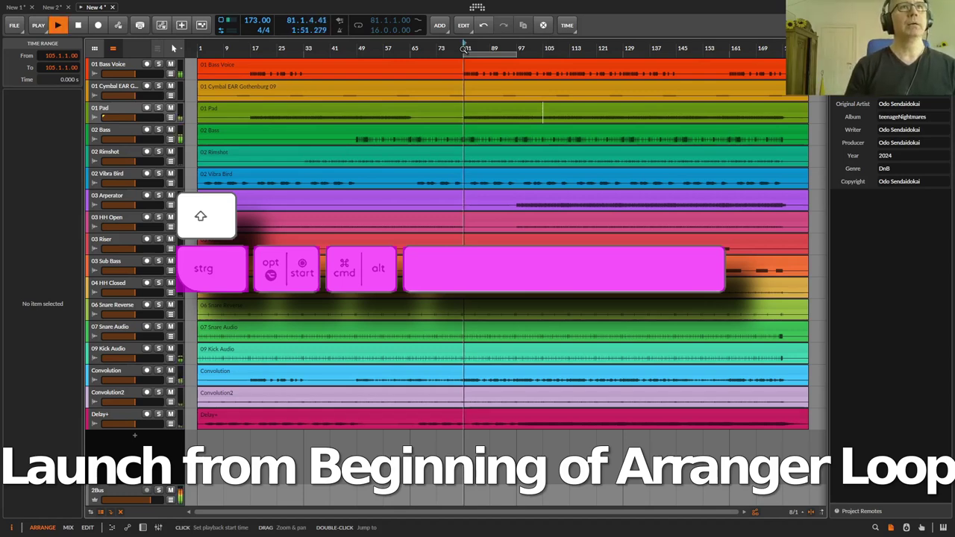
{"action": "key", "text": "space"}
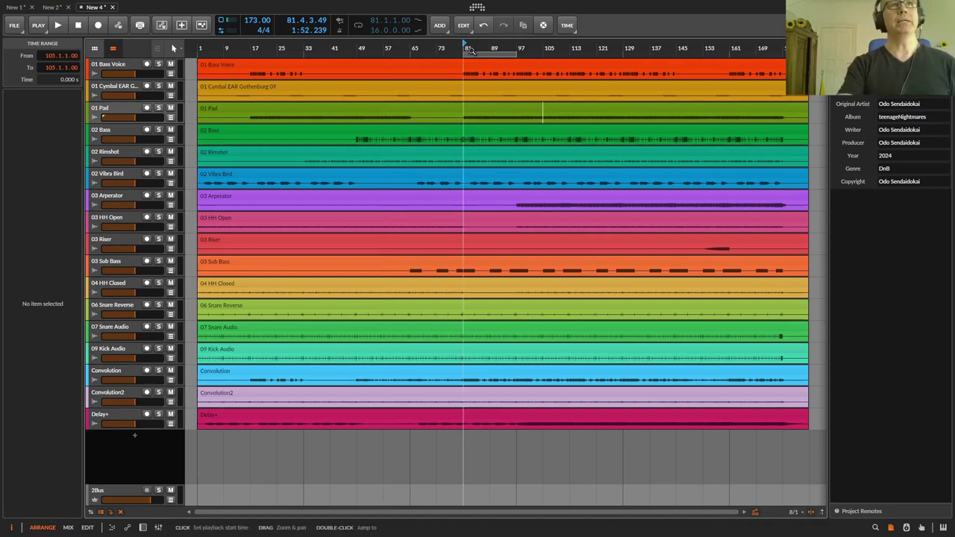
- Select the arranger loop region, place the play start at 94.1.3.73, and launch playback from the beginning of the loop
{"action": "mouse_move", "coordinate": [501, 55]}
{"action": "left_mouse_down"}
{"action": "mouse_move", "coordinate": [536, 54]}
{"action": "mouse_move", "coordinate": [494, 56]}
{"action": "left_mouse_up"}
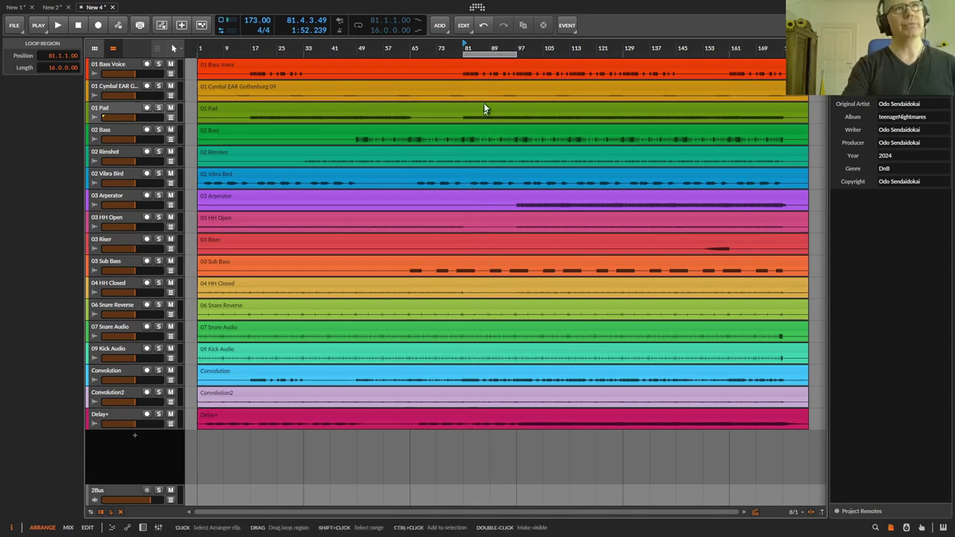
{"action": "left_click", "coordinate": [509, 47]}
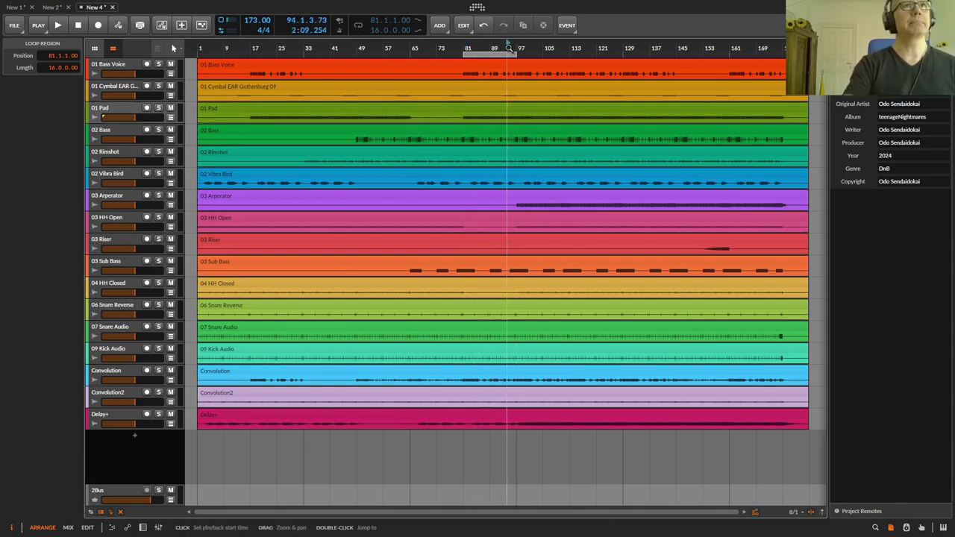
{"action": "left_click", "coordinate": [475, 179]}
{"action": "left_click", "coordinate": [475, 179], "text": "shift"}
{"action": "key", "text": "ctrl+space"}
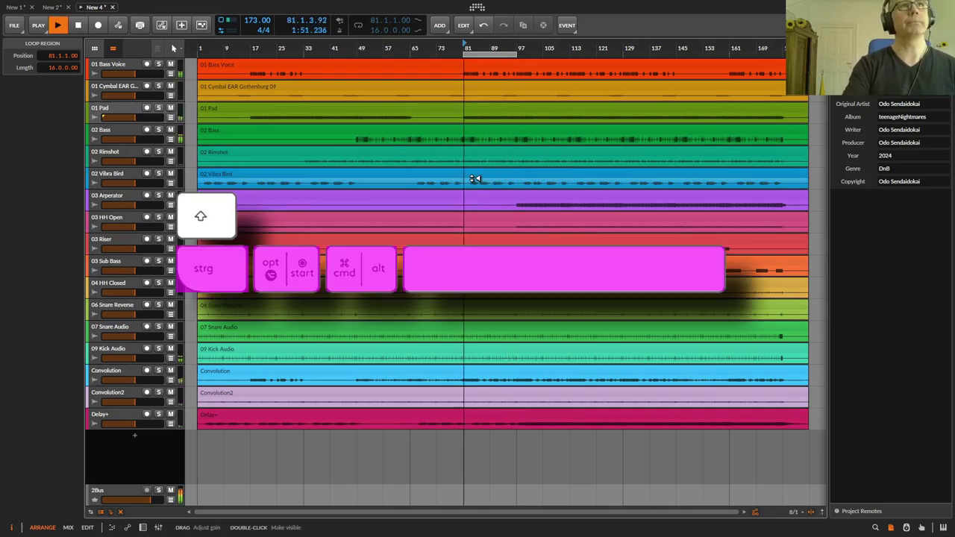